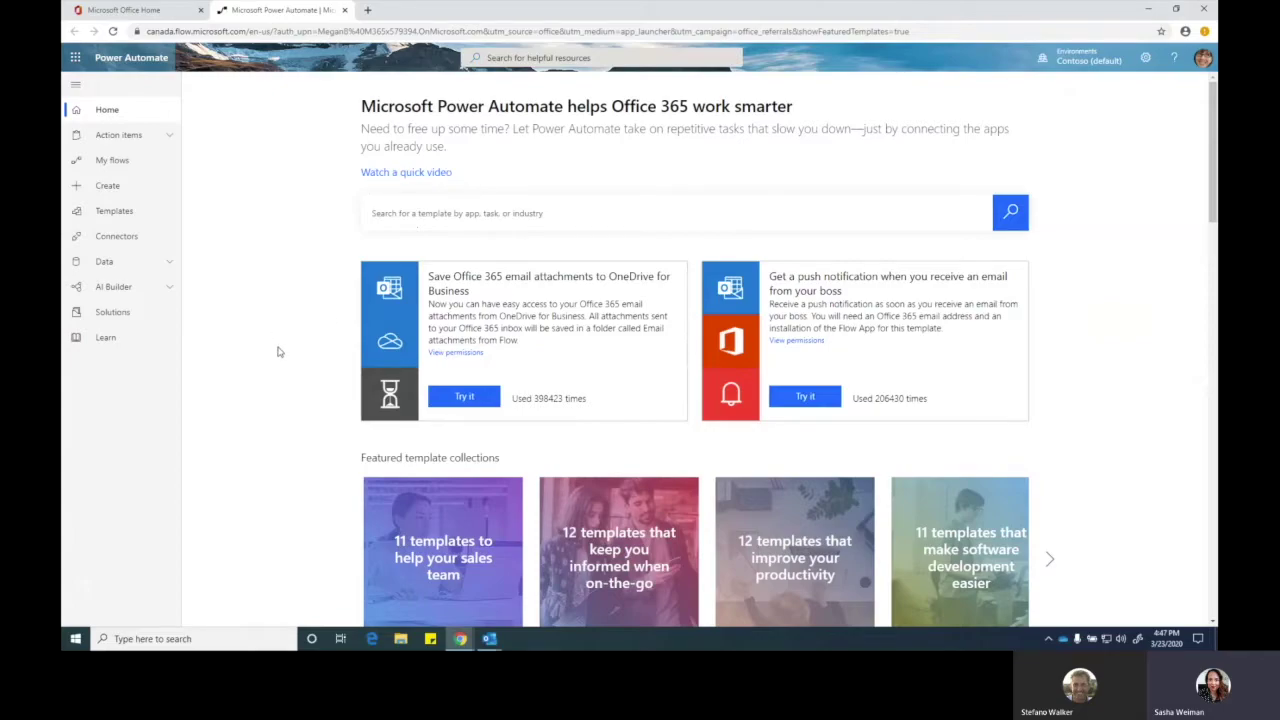
pyautogui.scroll(-3, 838, 352)
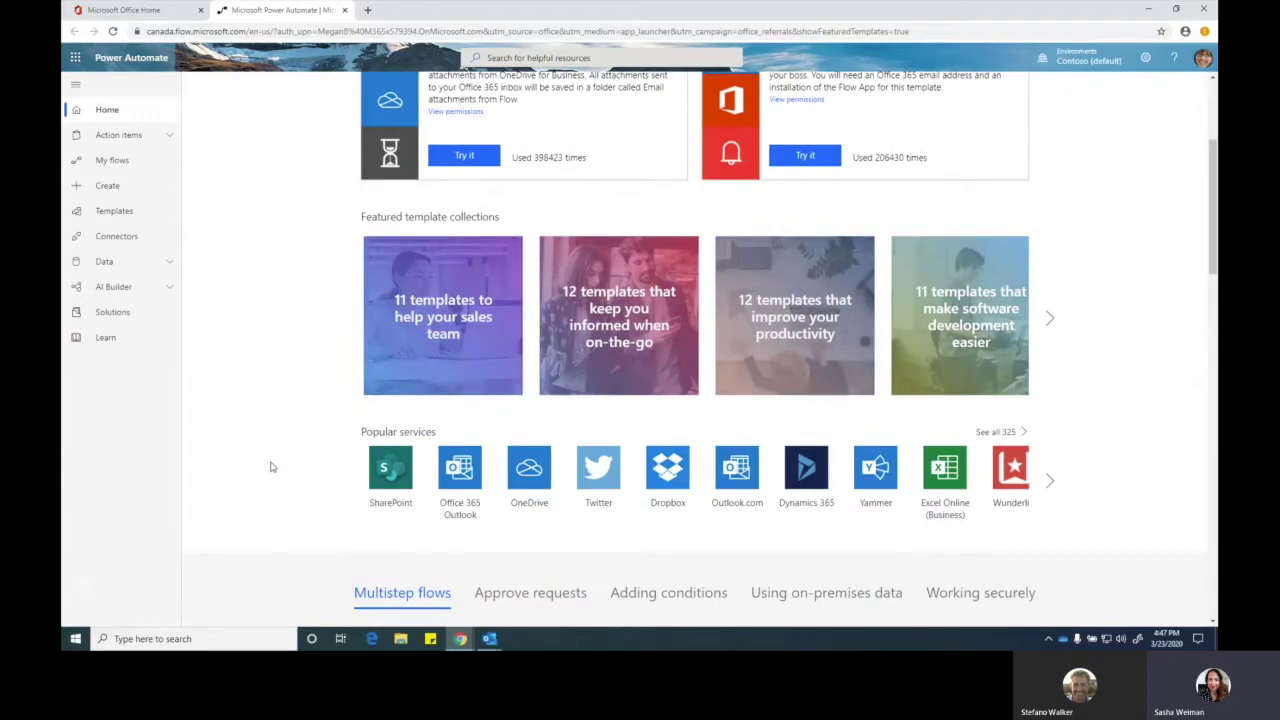
pyautogui.scroll(3, 270, 467)
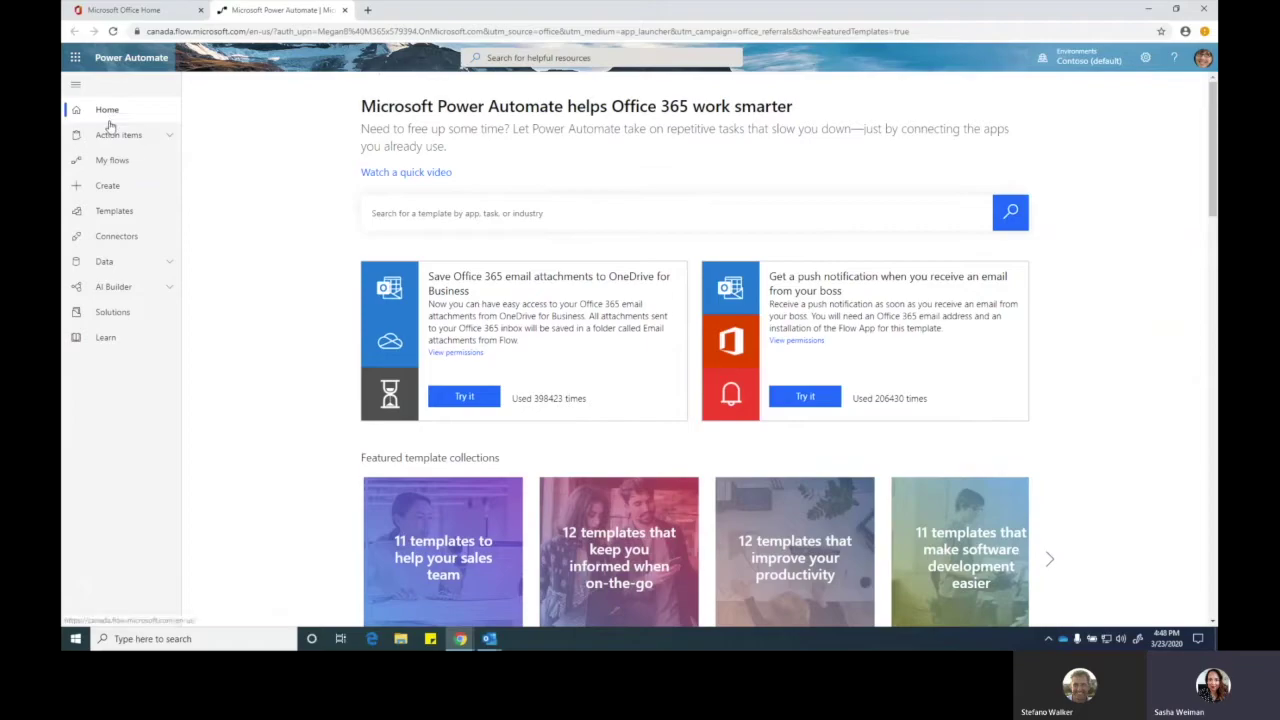
# - Browse the Templates gallery sorted by popularity and put the cursor in the Search templates box
pyautogui.click(131, 209)
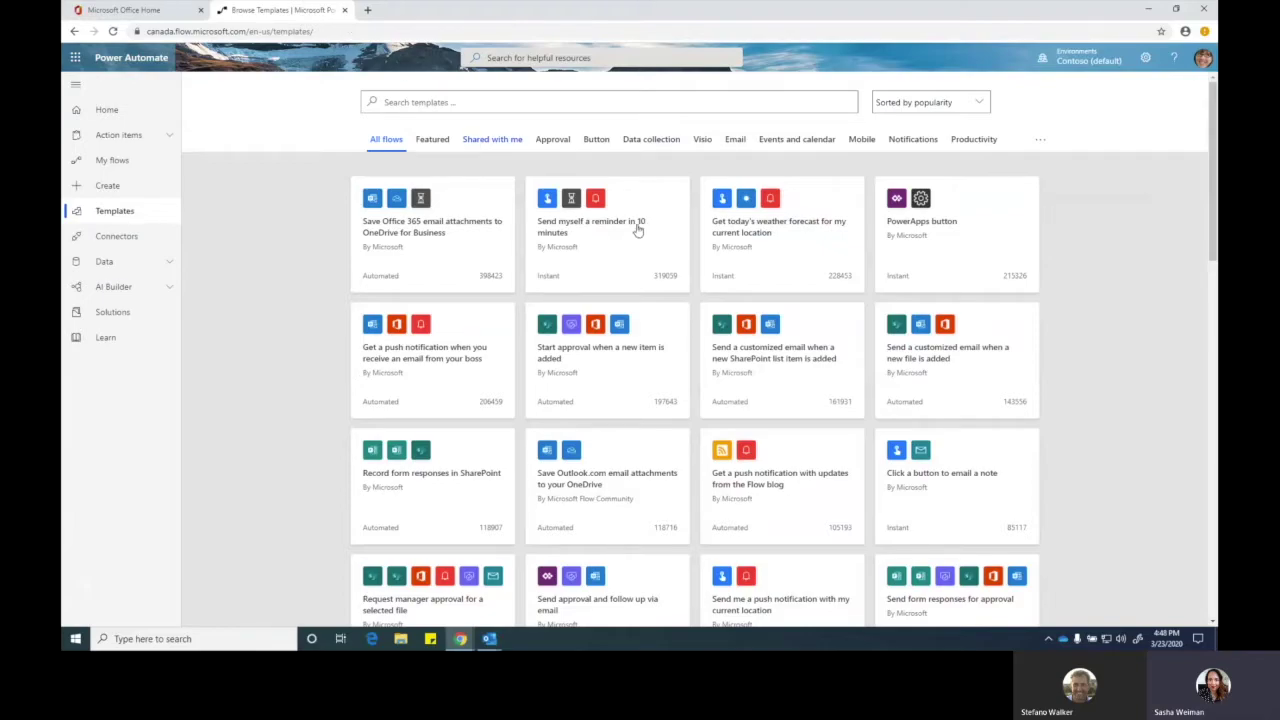
pyautogui.scroll(-10, 641, 396)
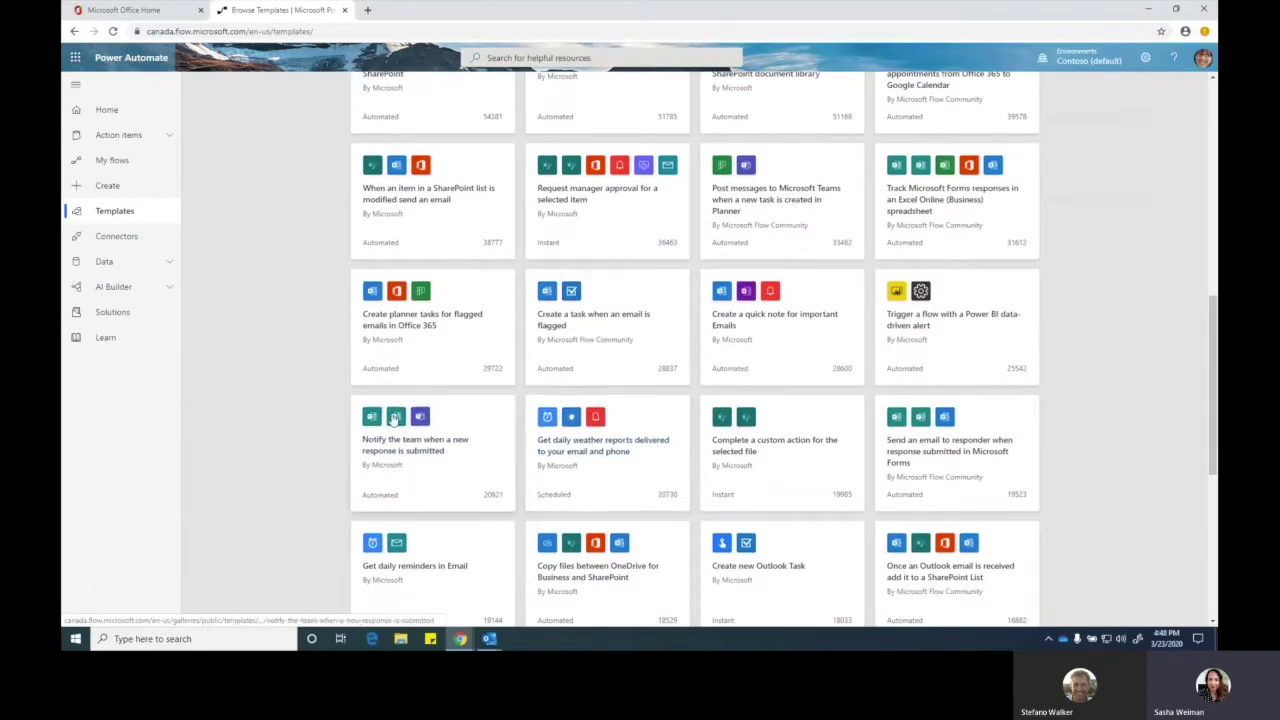
pyautogui.scroll(10, 315, 432)
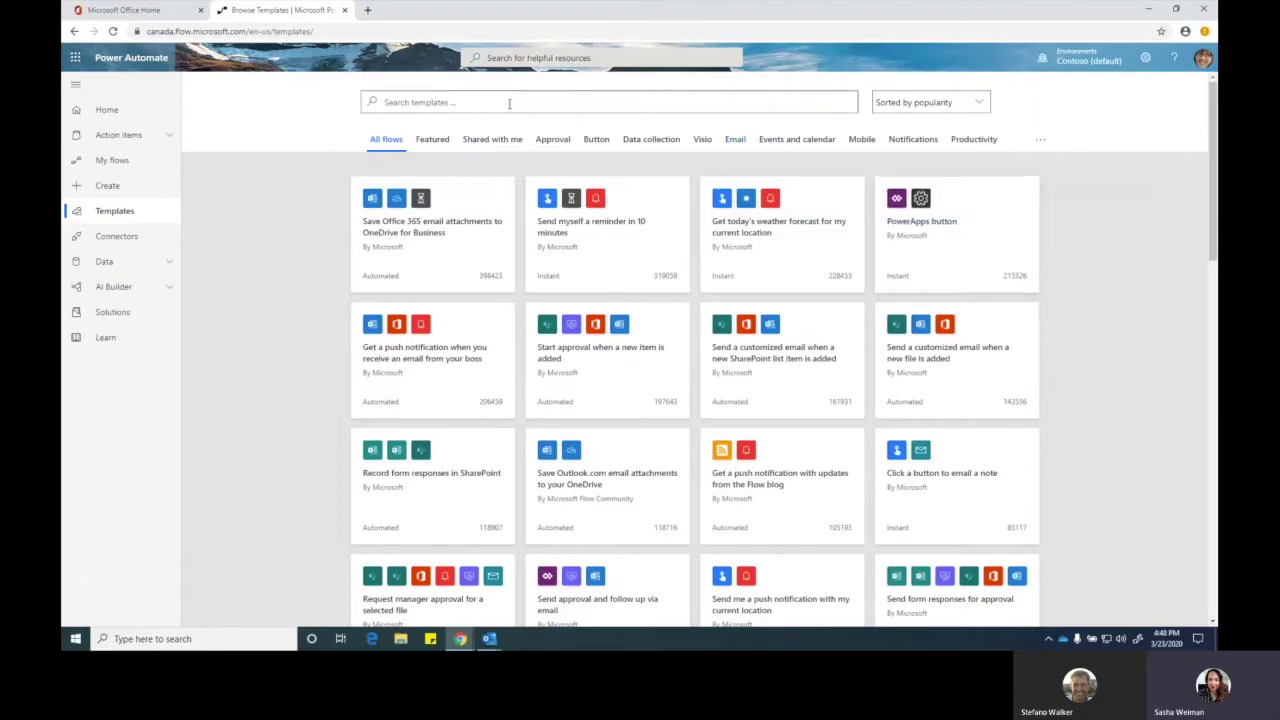
pyautogui.click(447, 107)
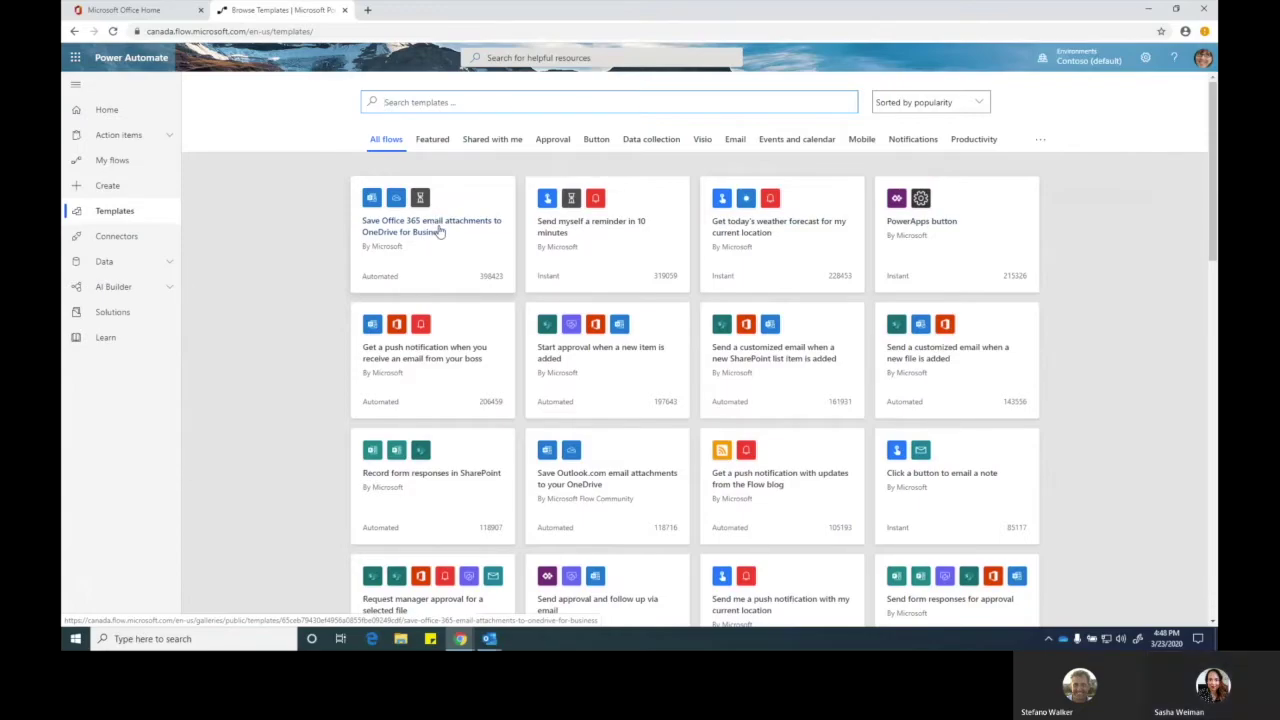
# - Create a flow from the 'Save Office 365 email attachments to OneDrive for Business' template and edit it
pyautogui.click(440, 231)
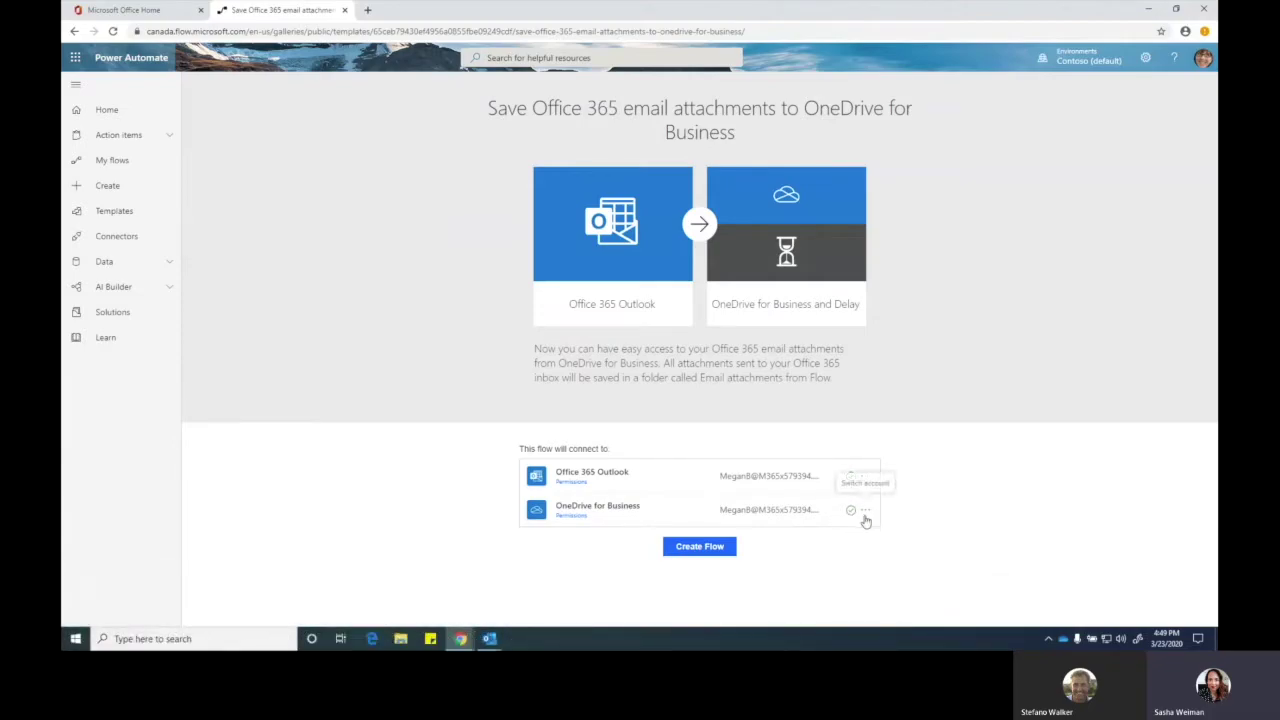
pyautogui.click(699, 548)
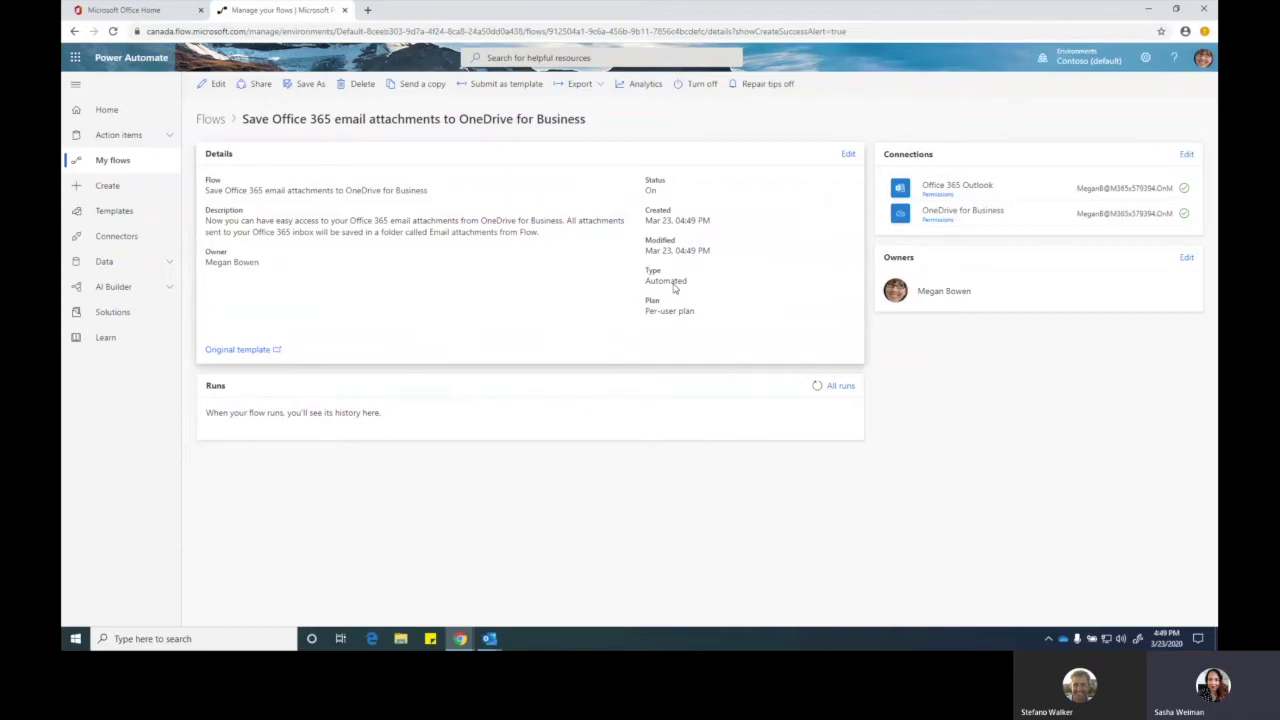
pyautogui.click(215, 84)
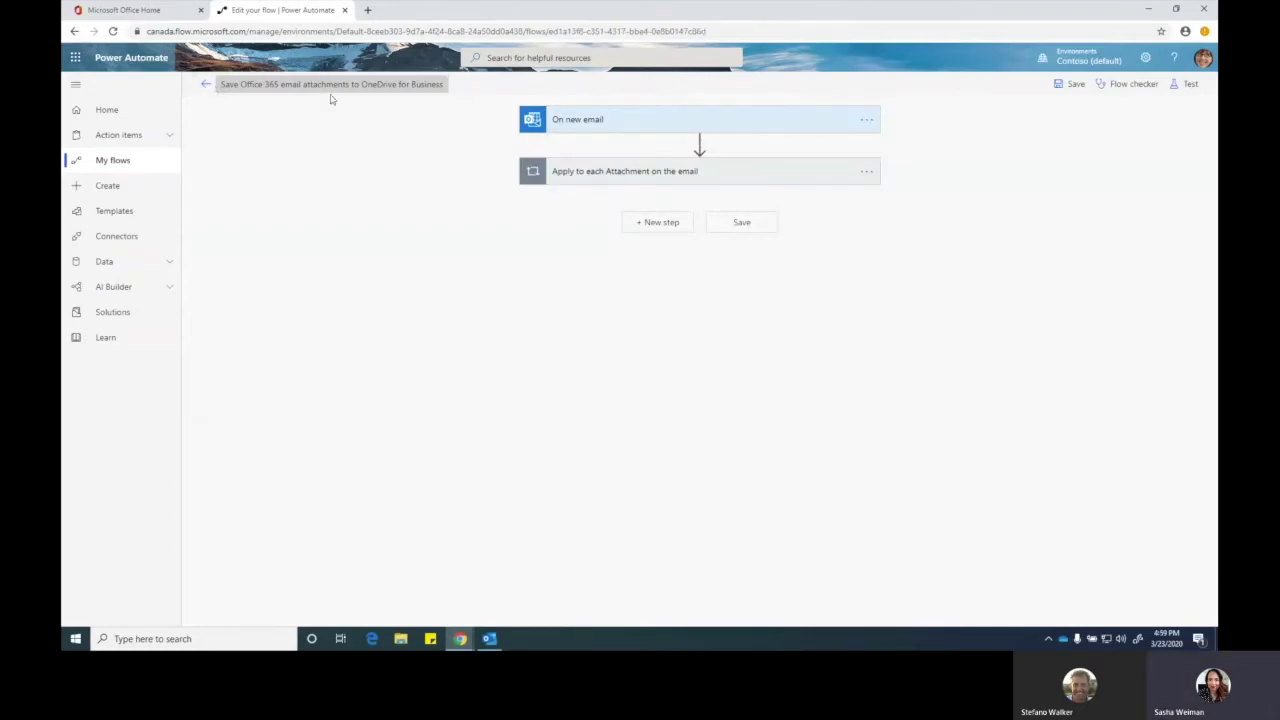
# - Set the On new email trigger's From filter to the sender's e-mail address, then expand Apply to each
pyautogui.click(631, 129)
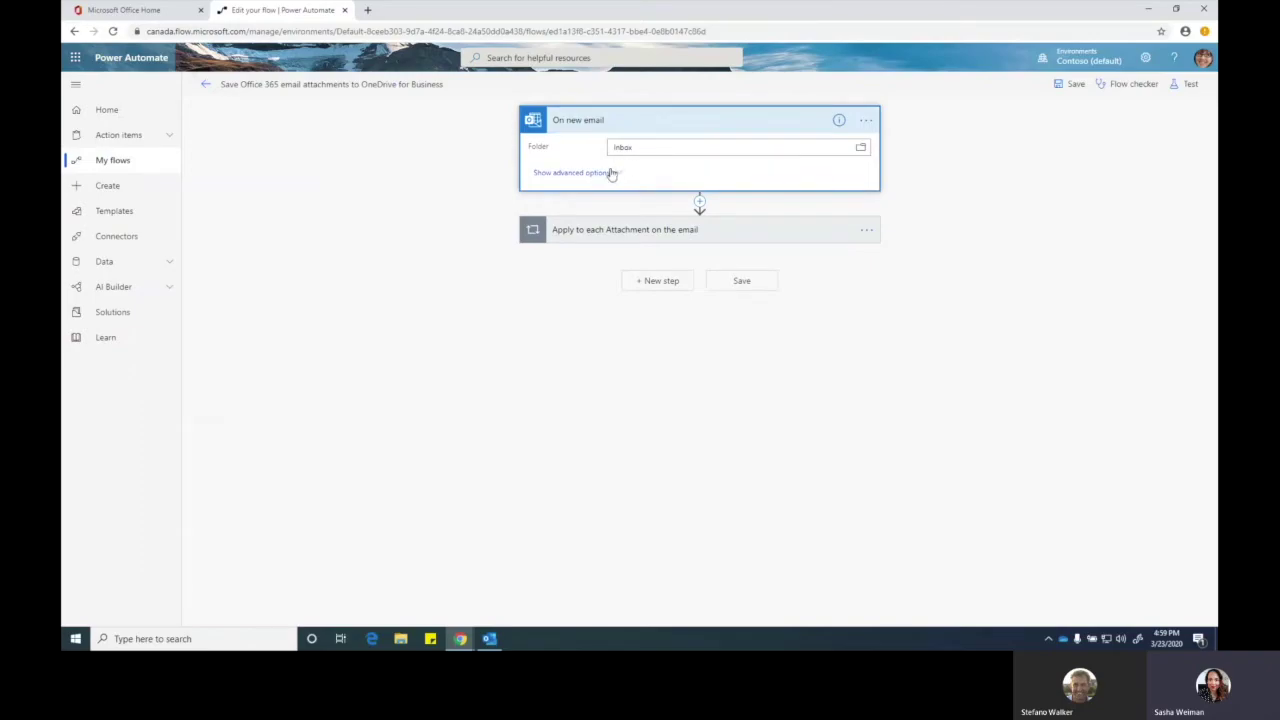
pyautogui.click(612, 173)
pyautogui.click(635, 249)
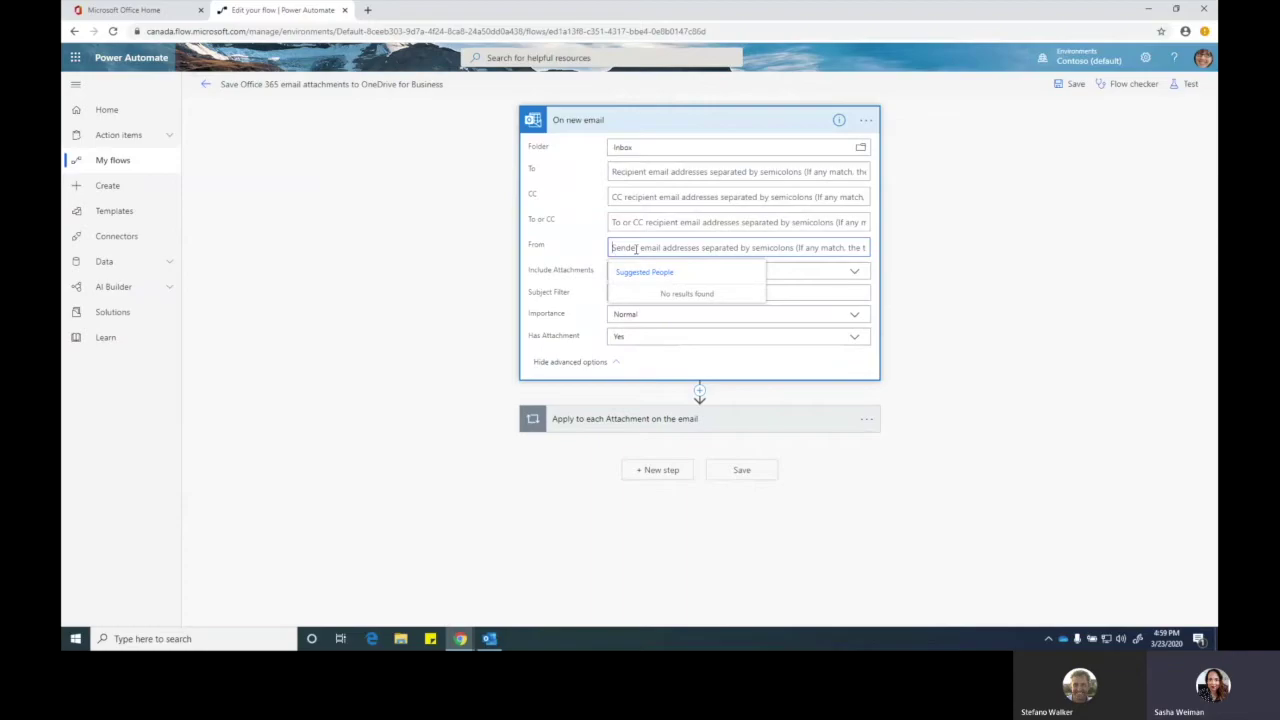
pyautogui.press('Escape')
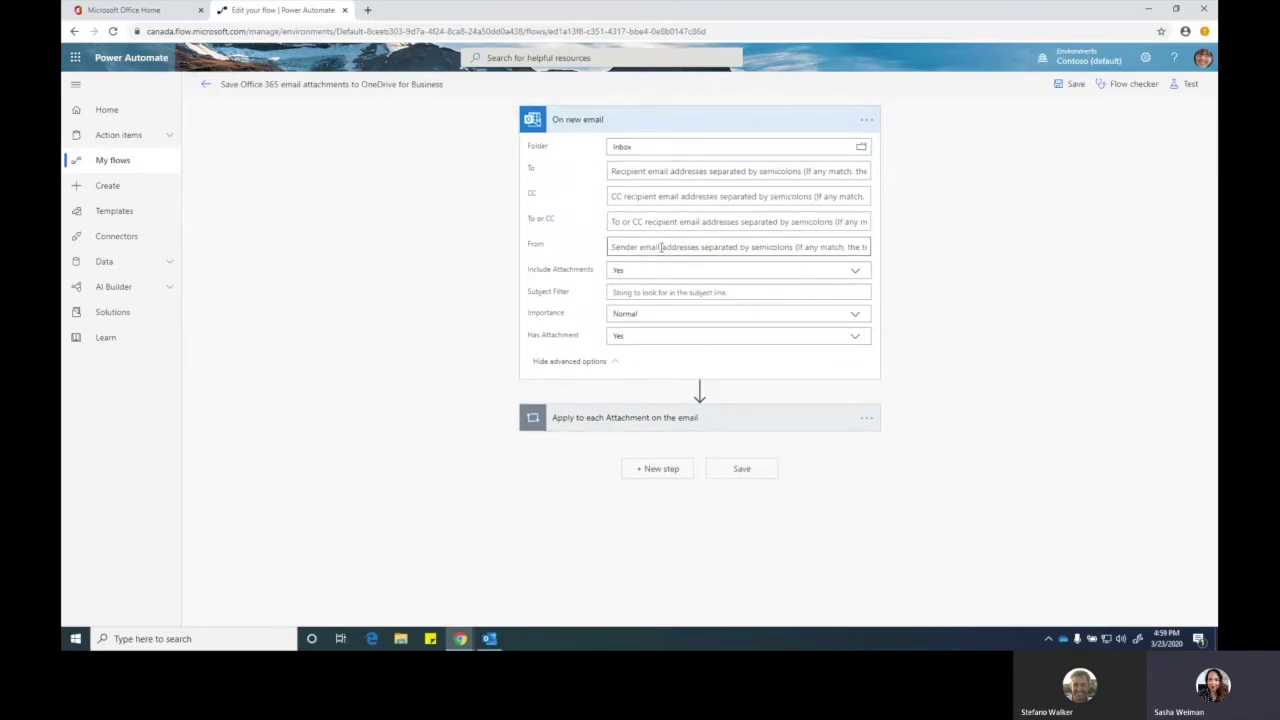
pyautogui.click(661, 247)
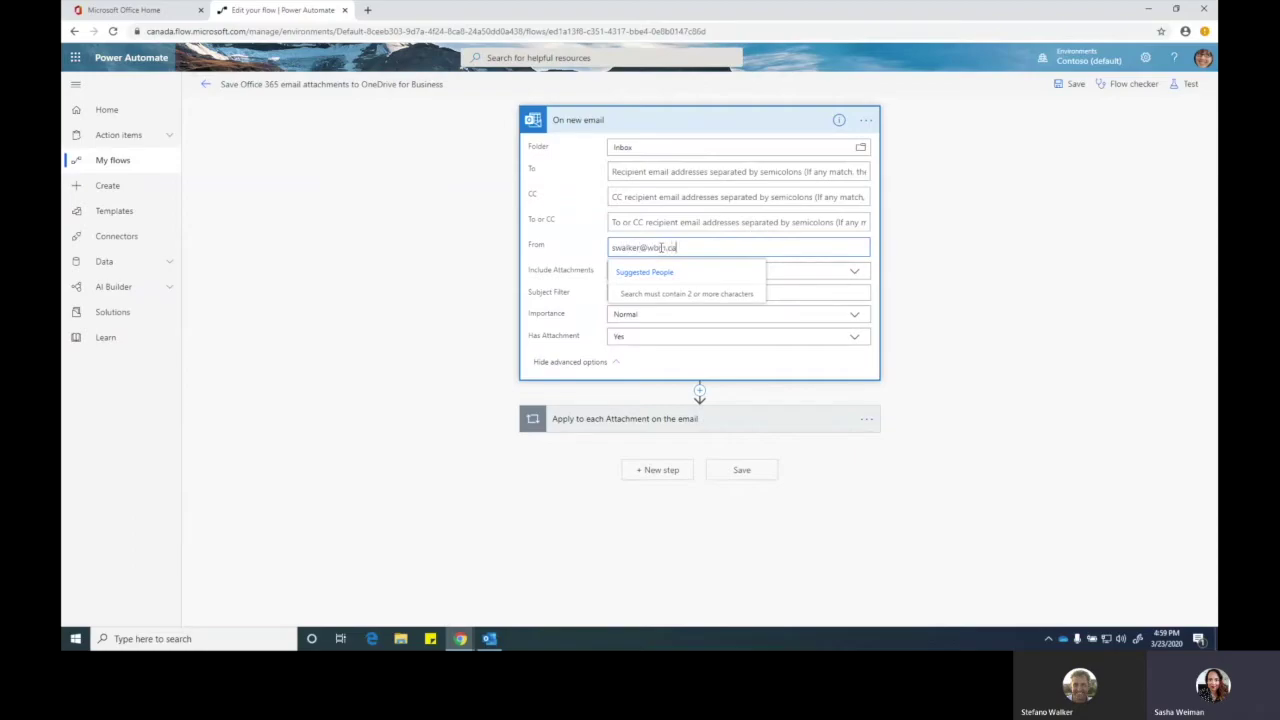
pyautogui.click(715, 224)
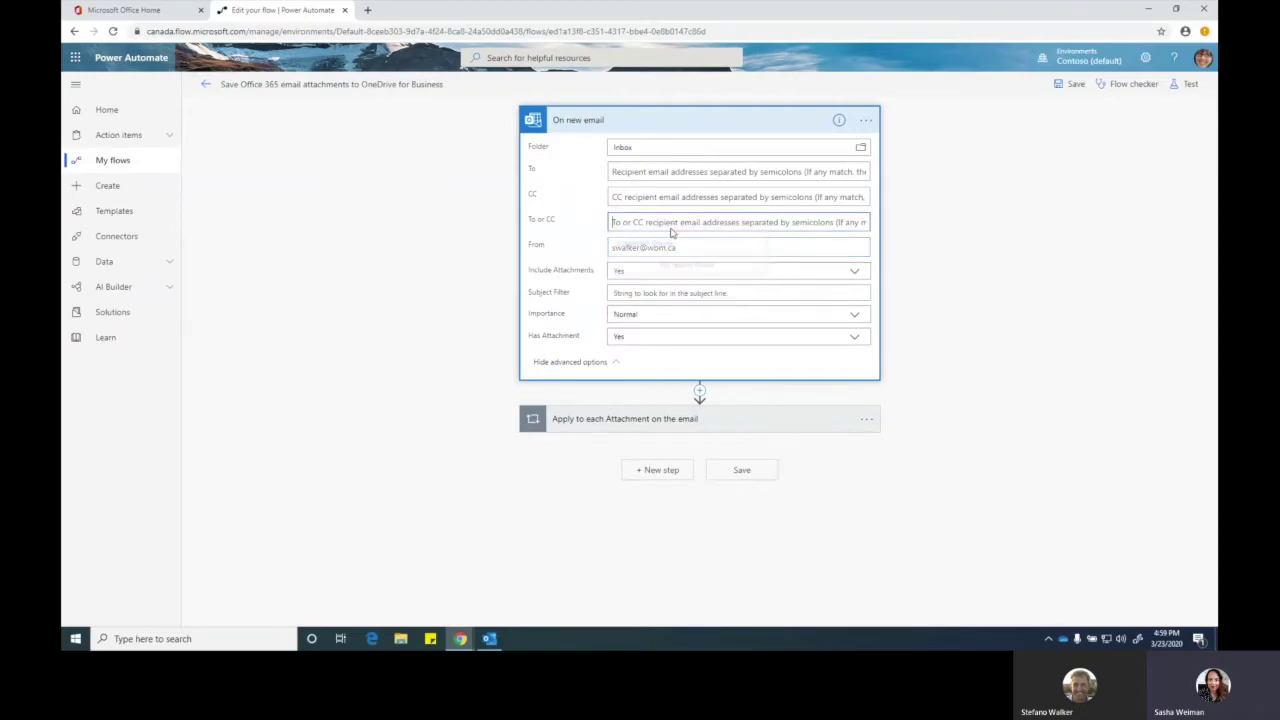
pyautogui.click(950, 264)
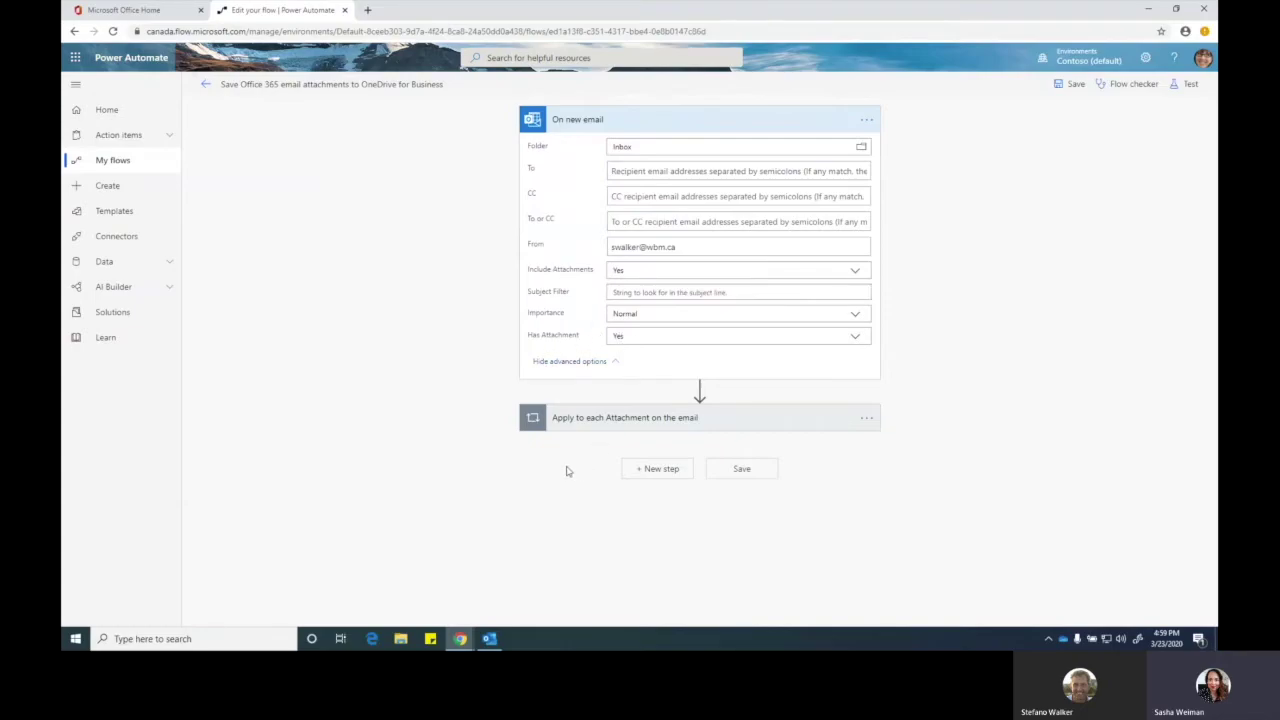
pyautogui.click(633, 418)
# - Save the flow and start a test run using 'I'll perform the trigger action'
pyautogui.scroll(-1, 450, 425)
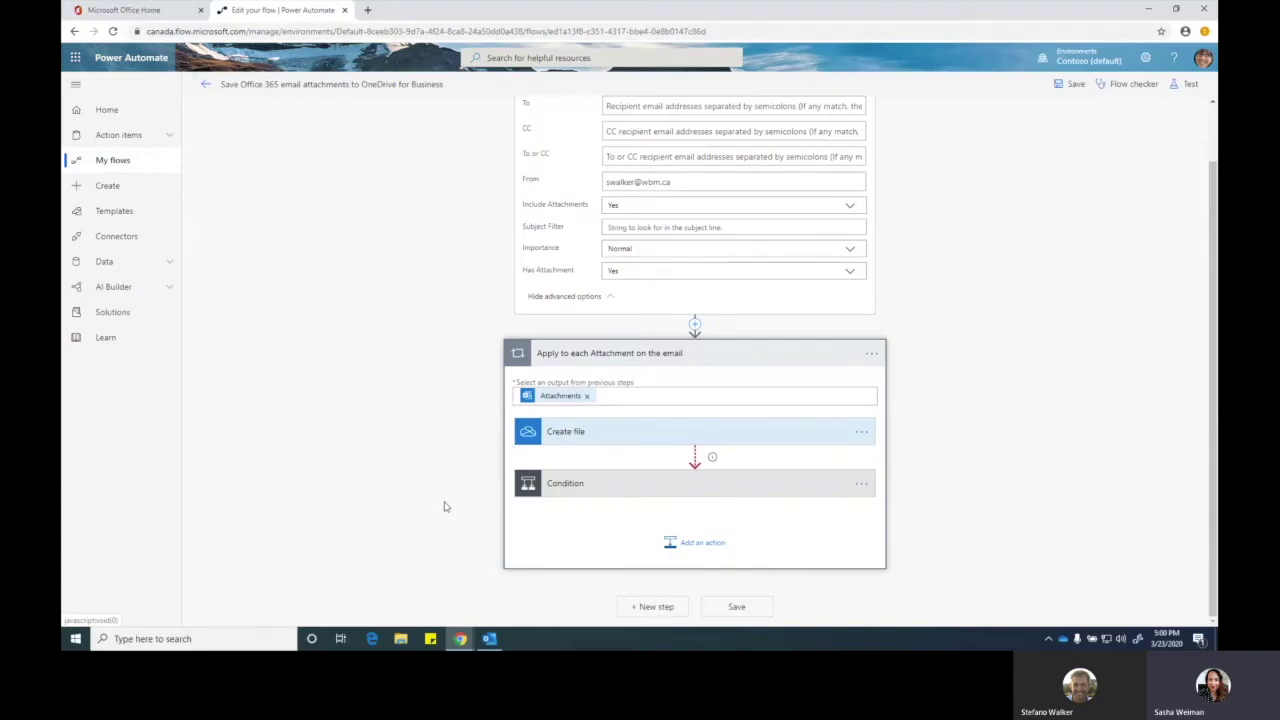
pyautogui.click(758, 606)
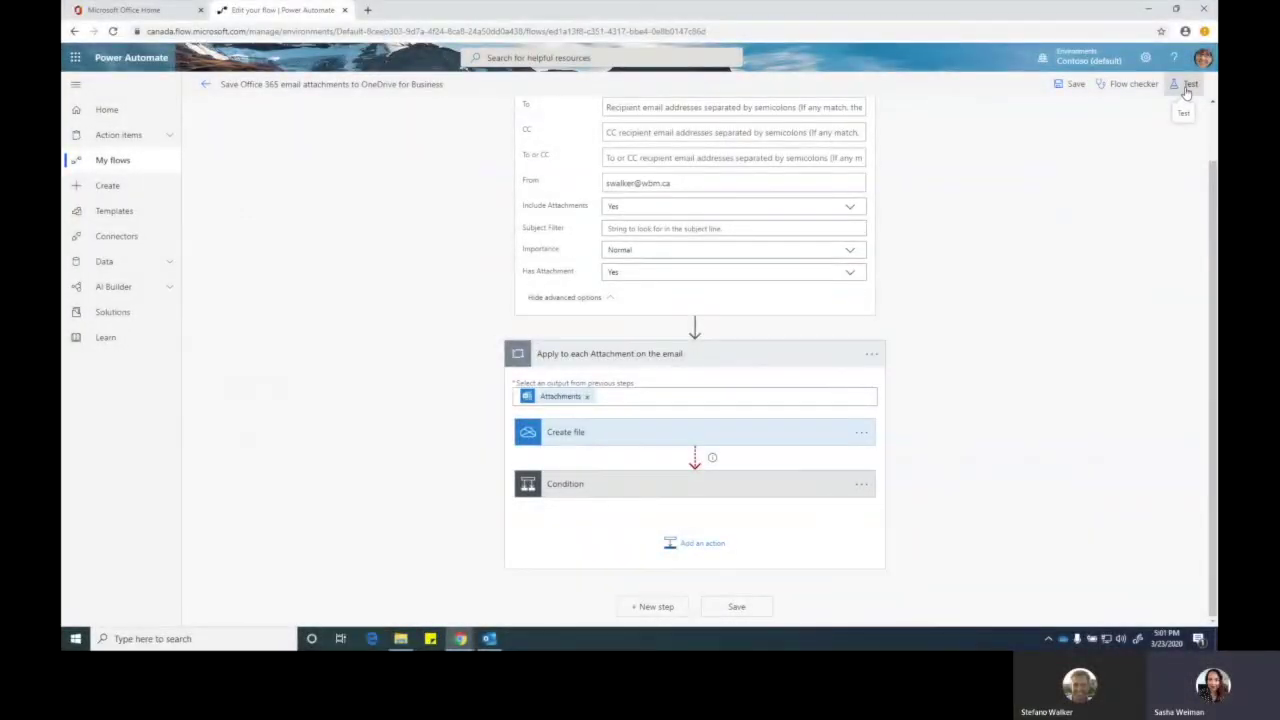
pyautogui.click(1183, 85)
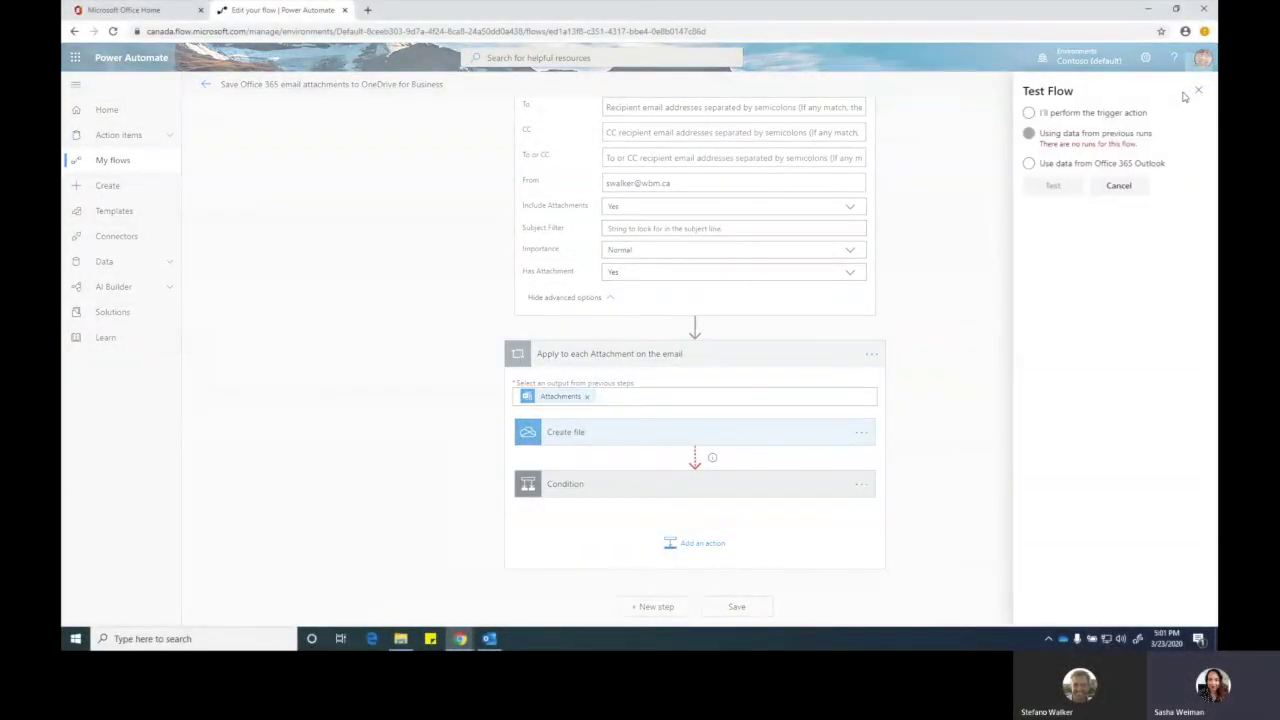
pyautogui.click(1055, 114)
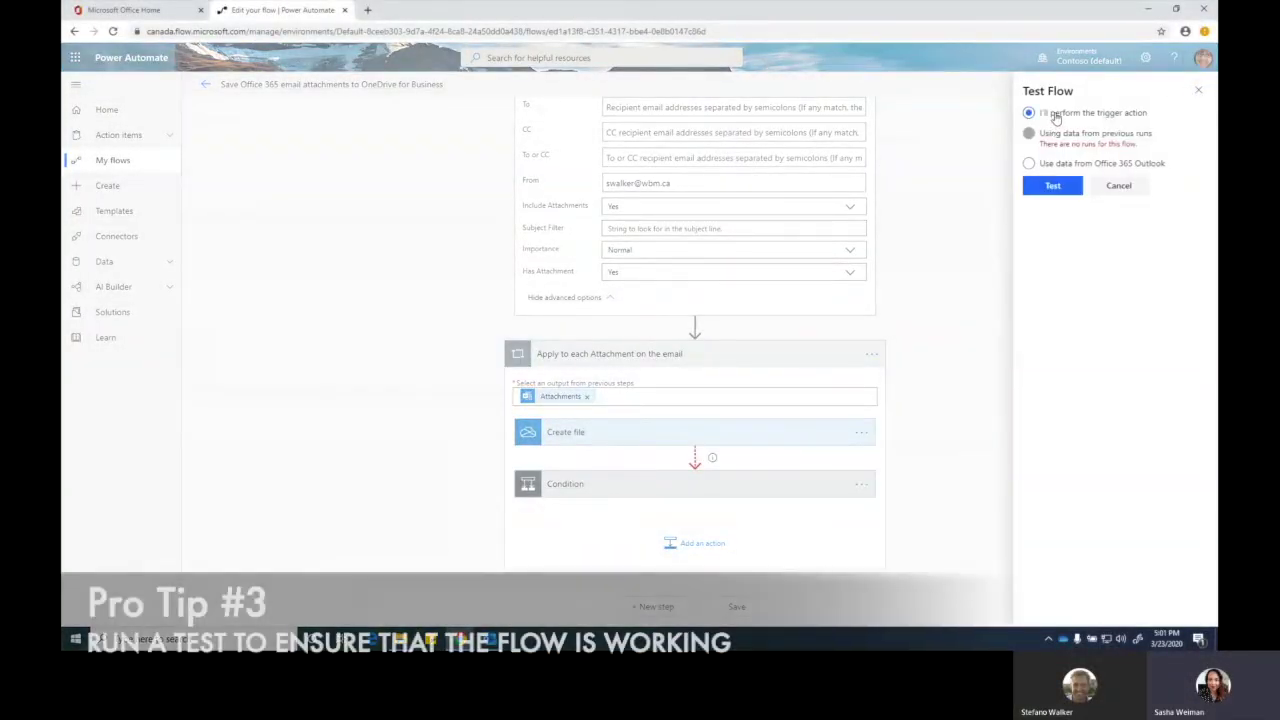
pyautogui.click(1052, 188)
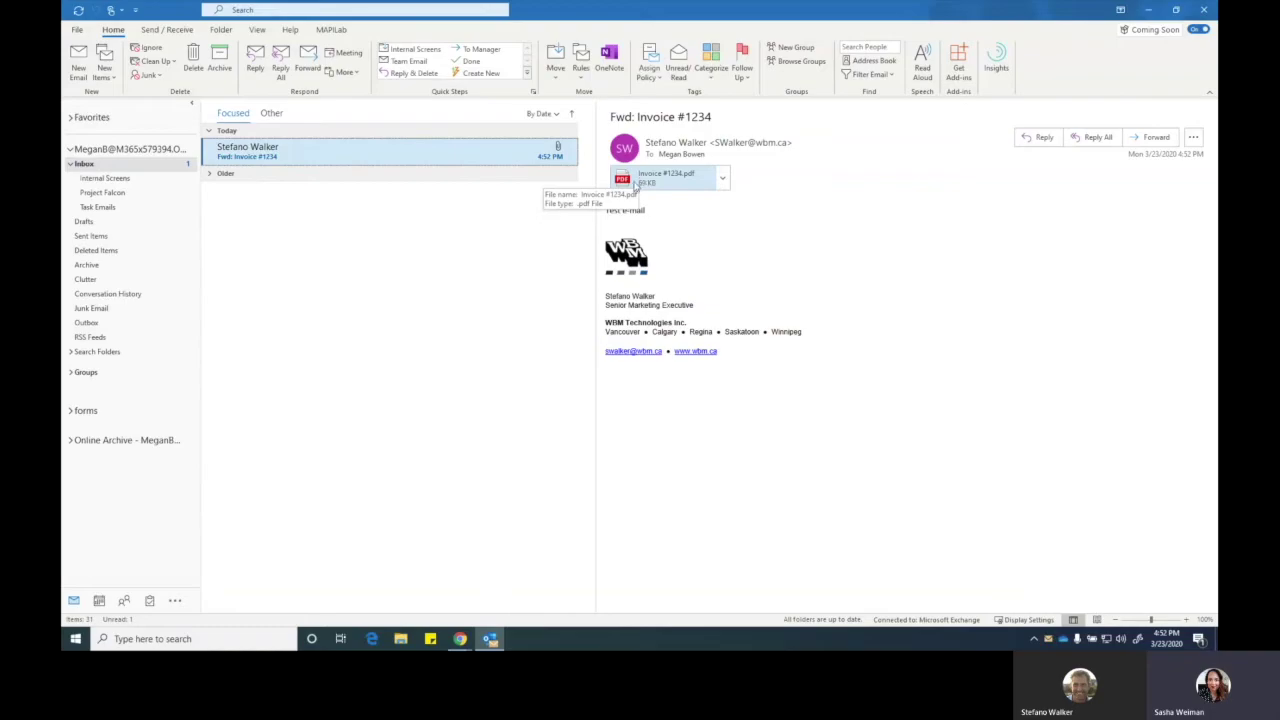
# - View Invoice_1234 in OneDrive - Contoso's 'Email attachments from Flow' folder, then close it
pyautogui.click(411, 644)
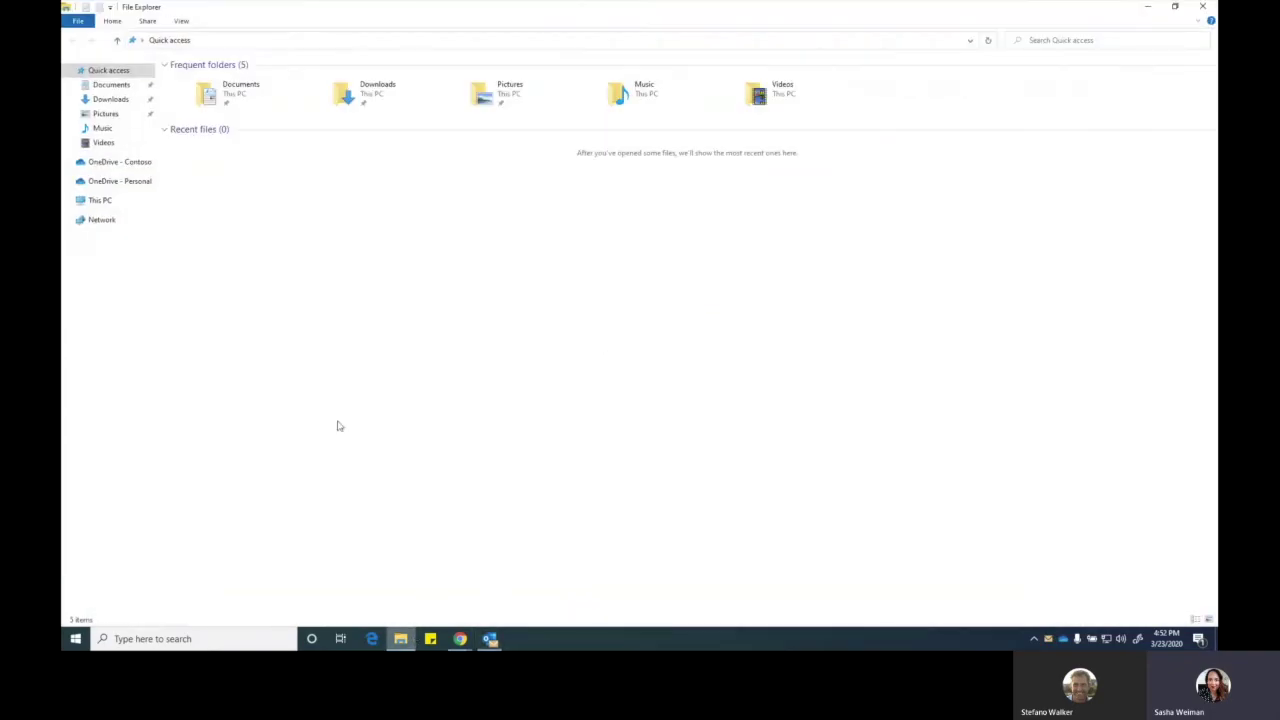
pyautogui.click(133, 164)
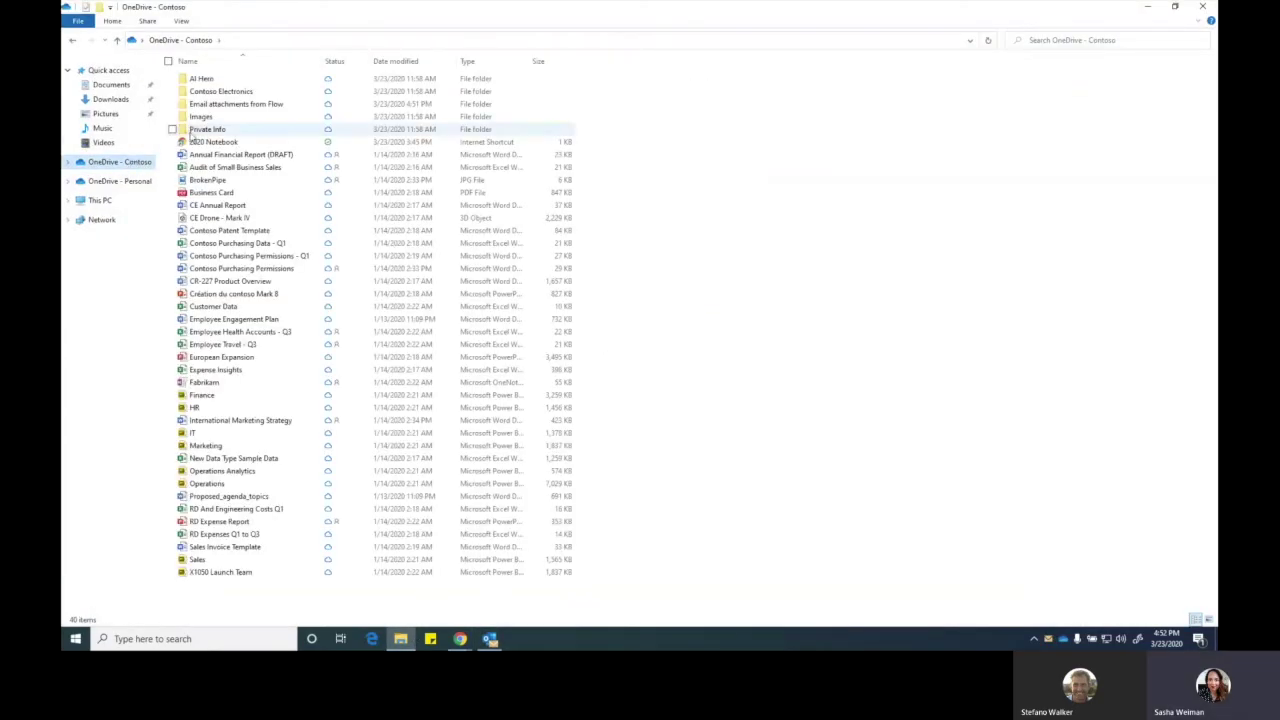
pyautogui.click(228, 108)
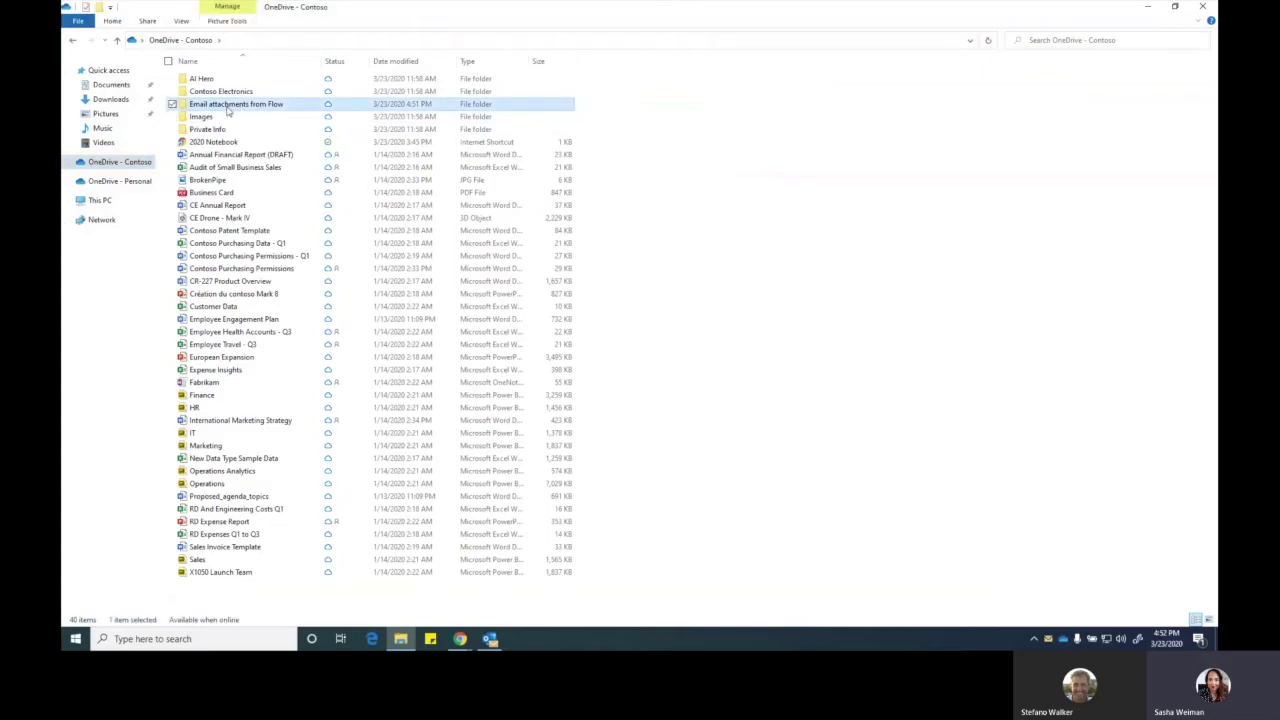
pyautogui.doubleClick(228, 108)
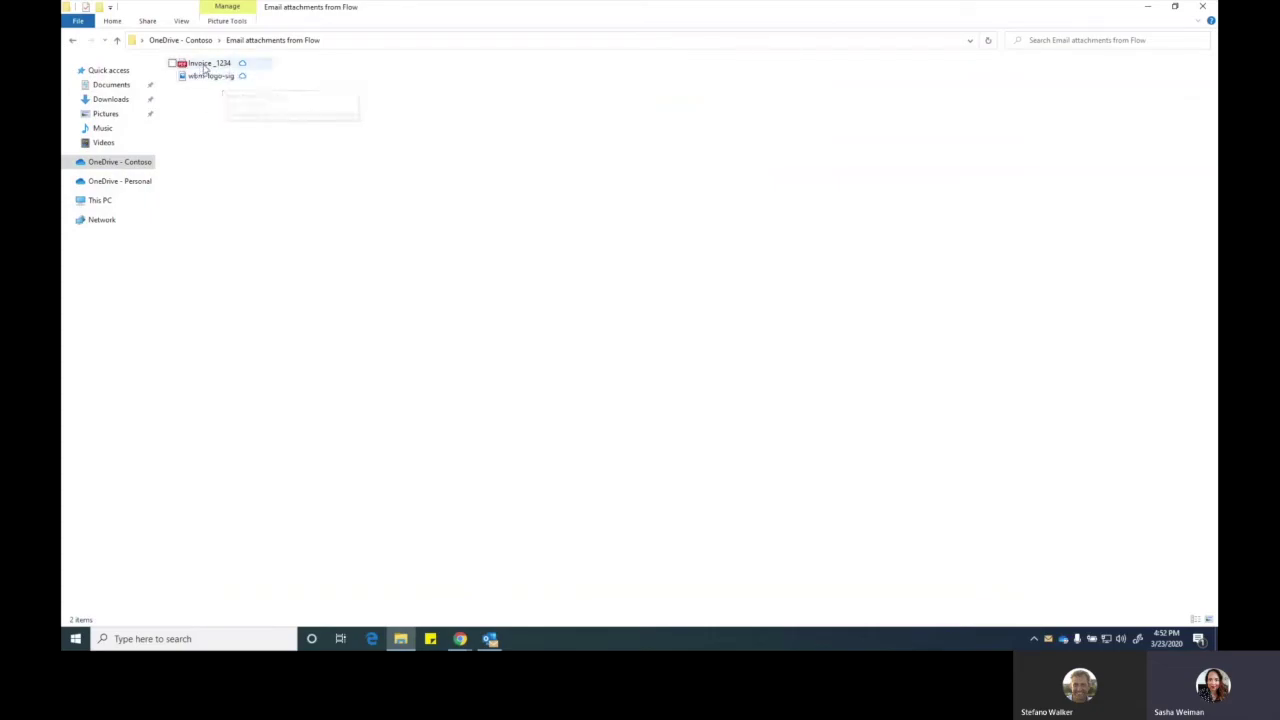
pyautogui.doubleClick(204, 65)
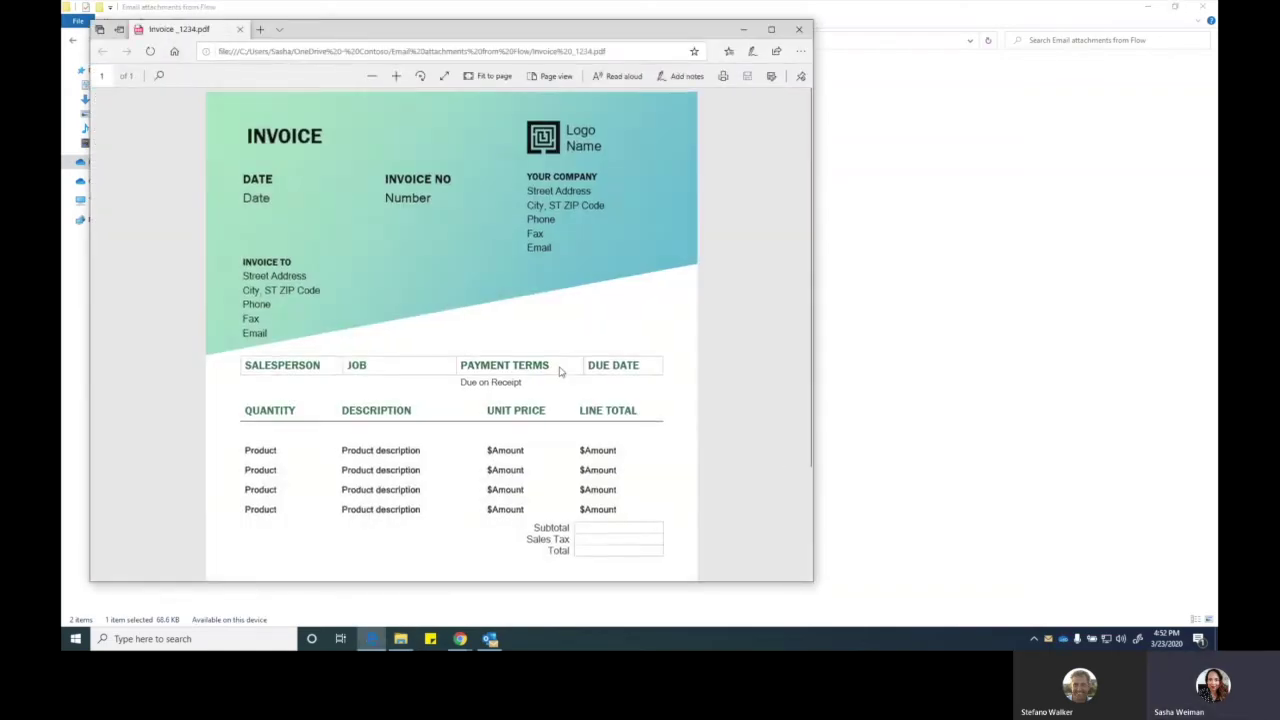
pyautogui.click(799, 29)
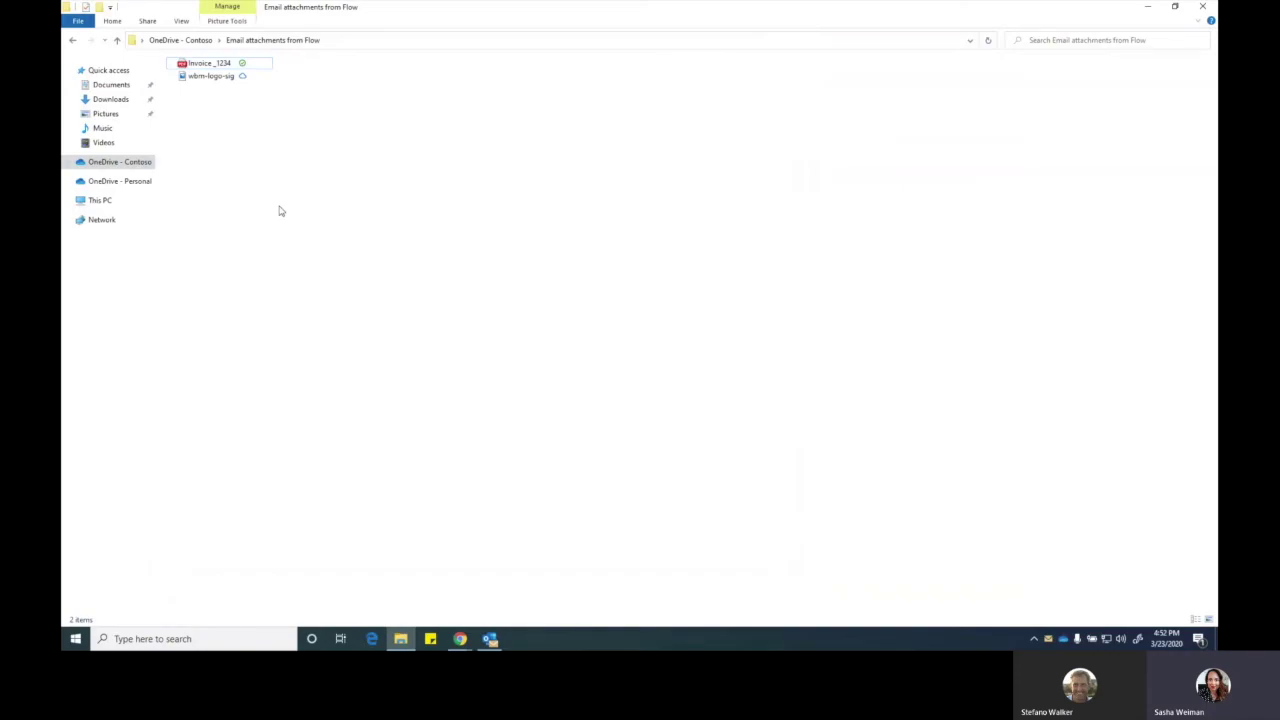
# - Move the Fwd: Invoice #1234 email from the Outlook inbox into Task Emails
pyautogui.click(490, 638)
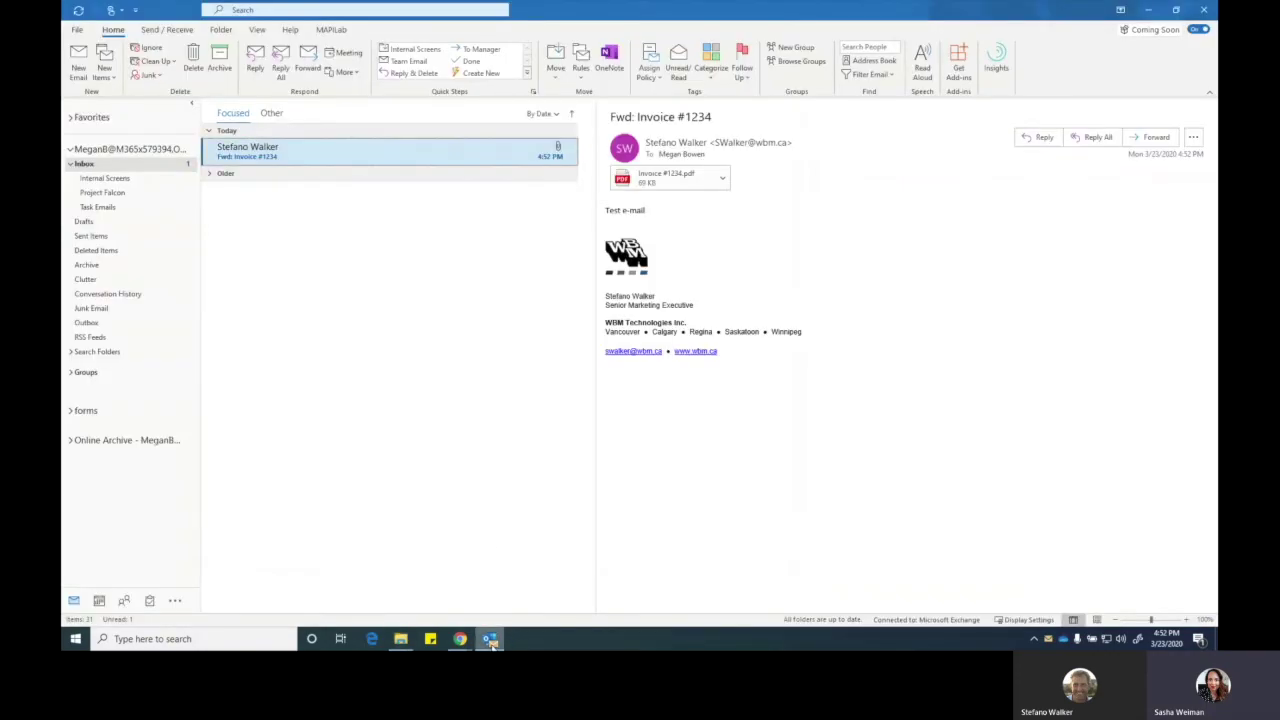
pyautogui.click(555, 65)
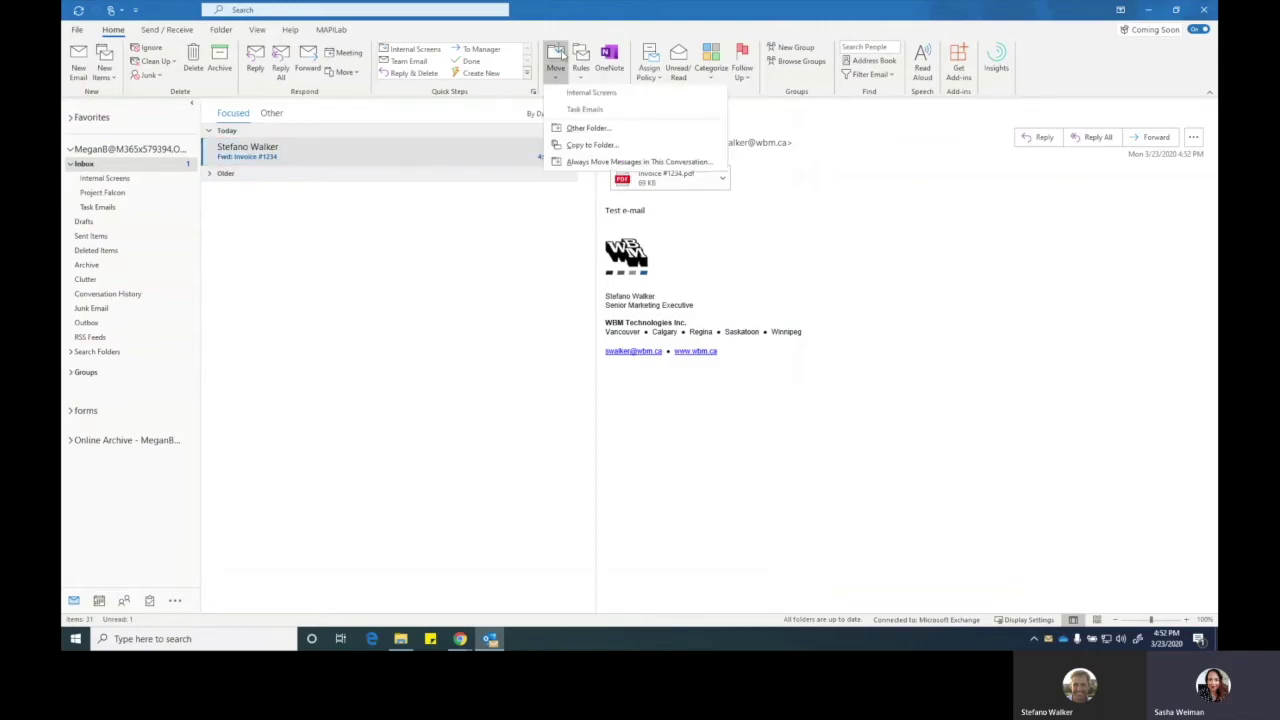
pyautogui.click(585, 110)
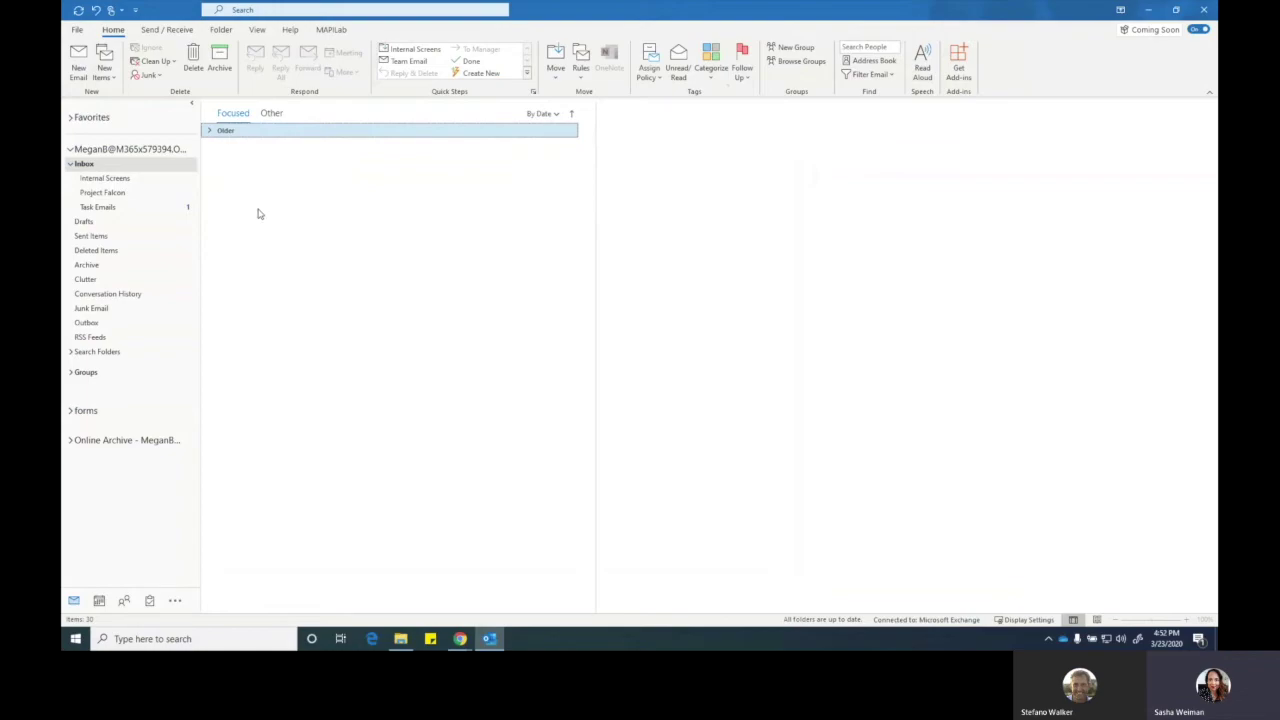
# - Return to the flow's run history in Power Automate to see the successful run
pyautogui.click(400, 638)
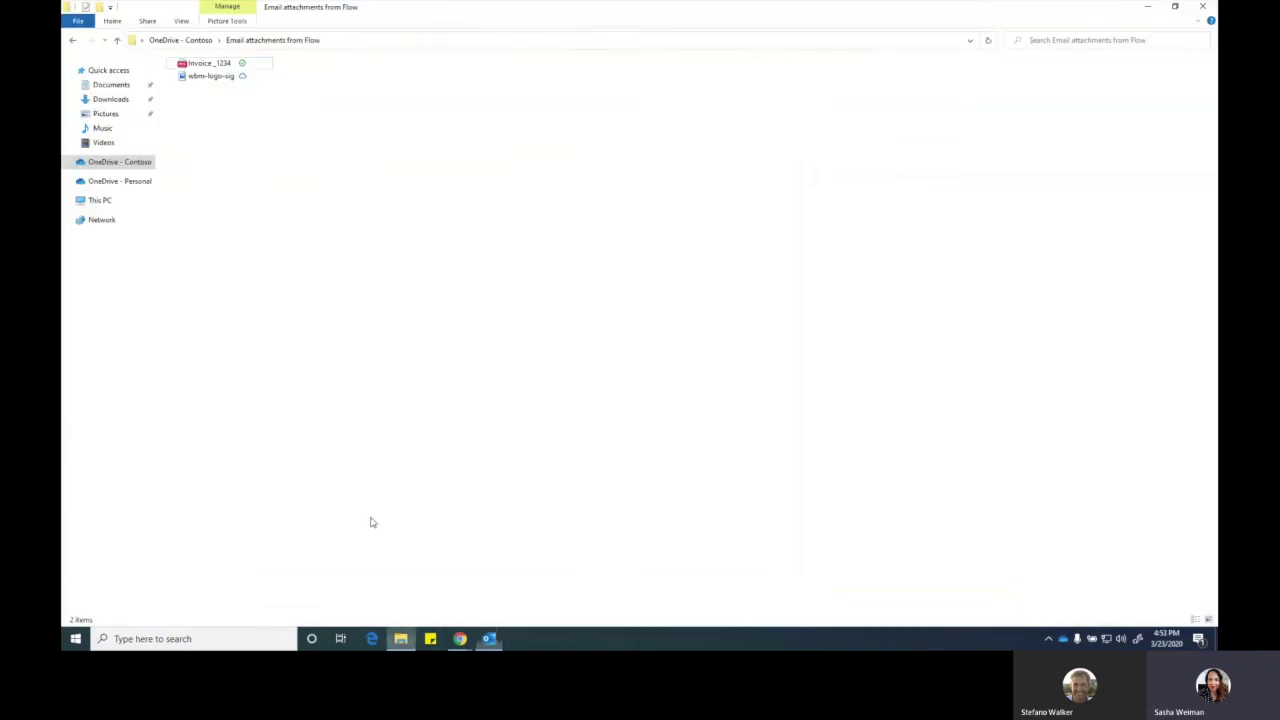
pyautogui.moveTo(460, 638)
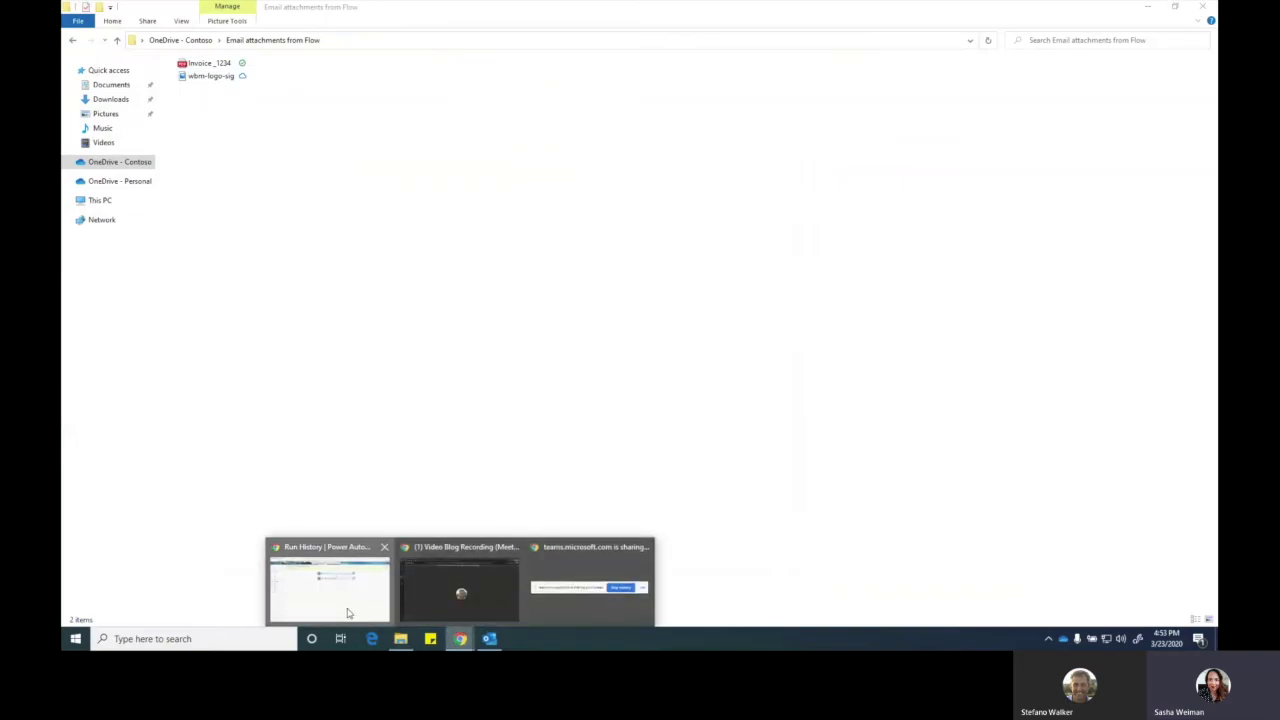
pyautogui.click(330, 590)
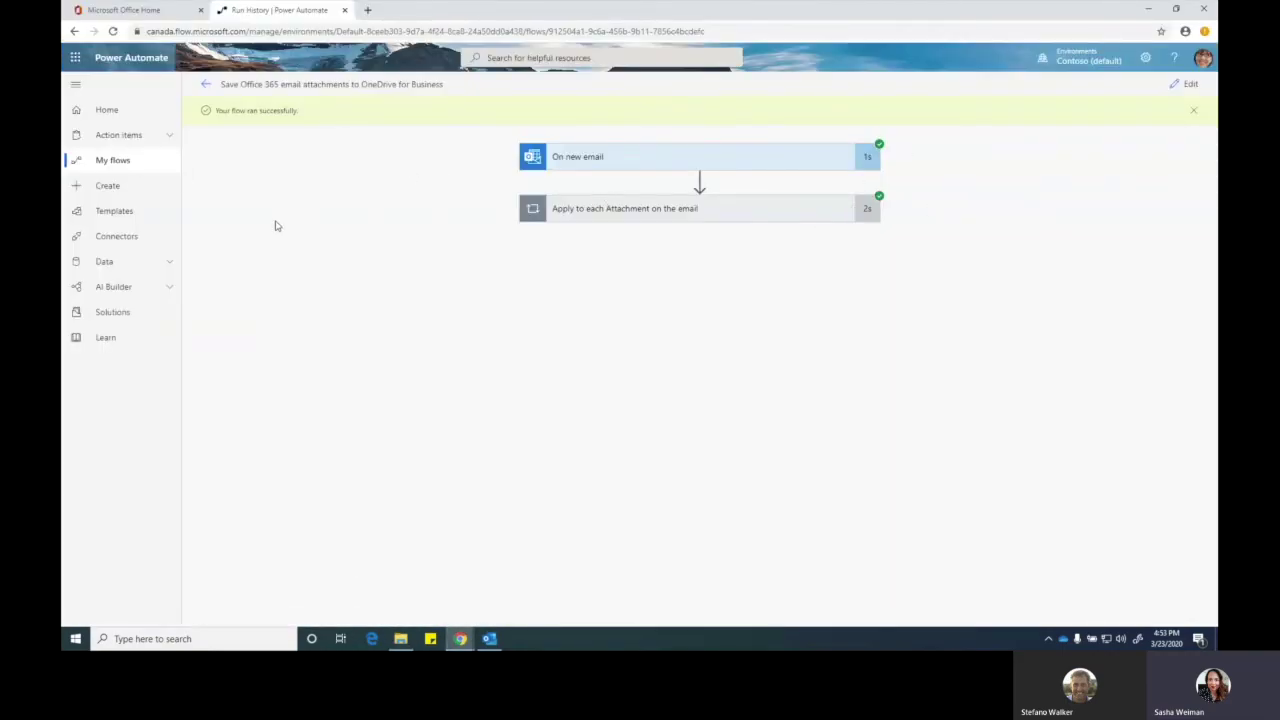
# - Open the full Templates gallery from the Create page
pyautogui.click(107, 186)
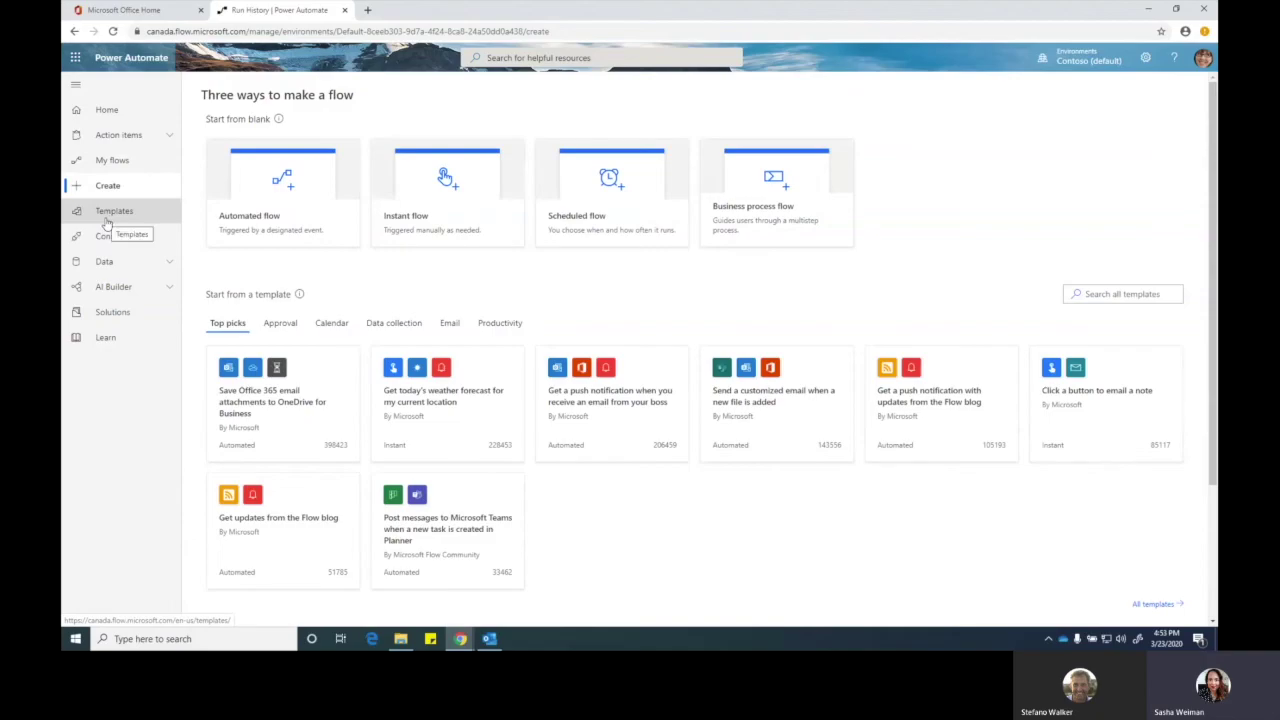
pyautogui.click(106, 222)
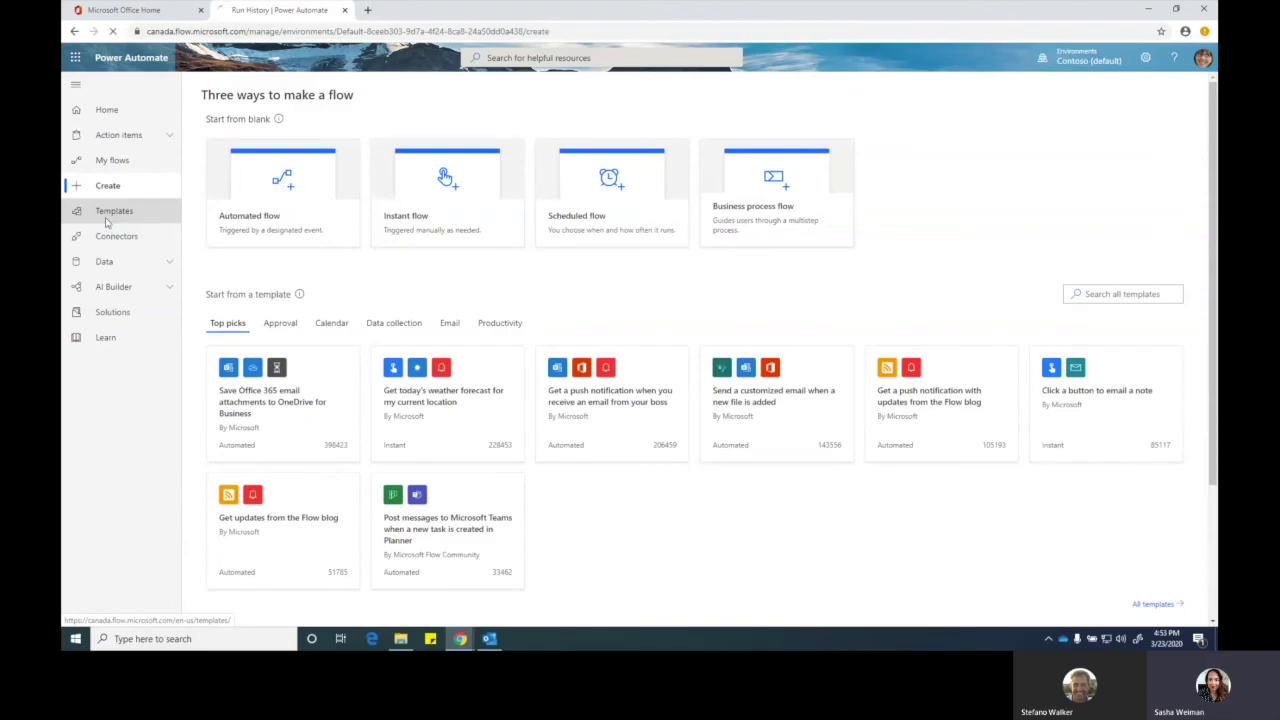